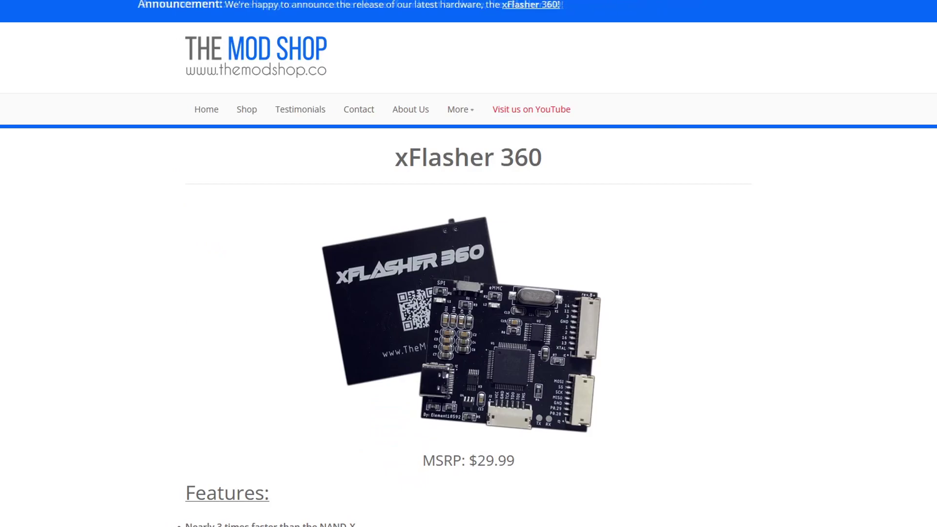
Scroll down through the xFlasher 360 listing's description toward the related products
scroll(468, 263, down, 3)
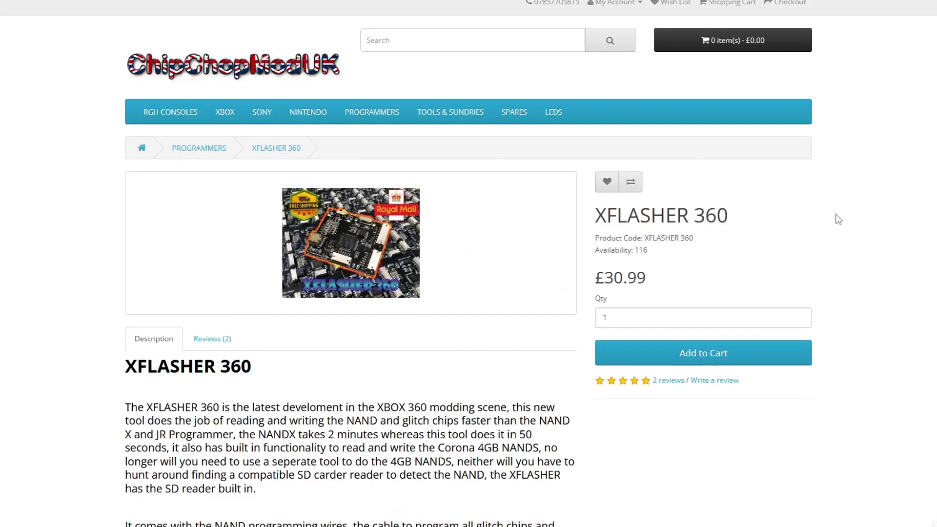
scroll(838, 219, down, 10)
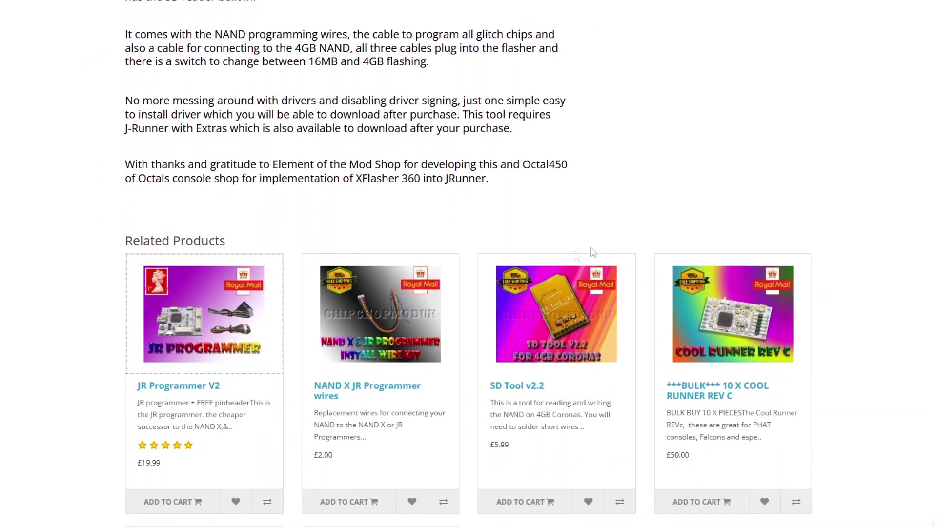
Open the JR Programmer V2 product page and read its description down to Related Products
click(235, 292)
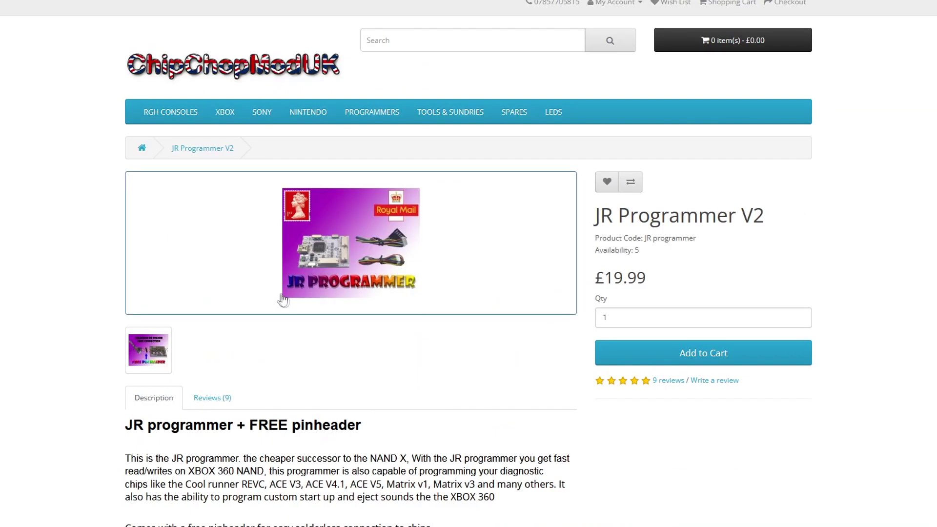
scroll(546, 400, down, 13)
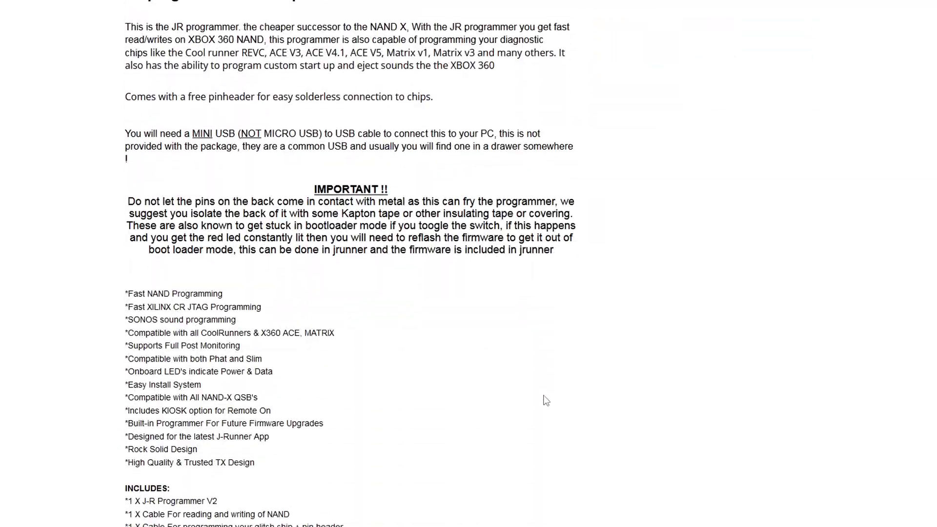
scroll(545, 401, down, 6)
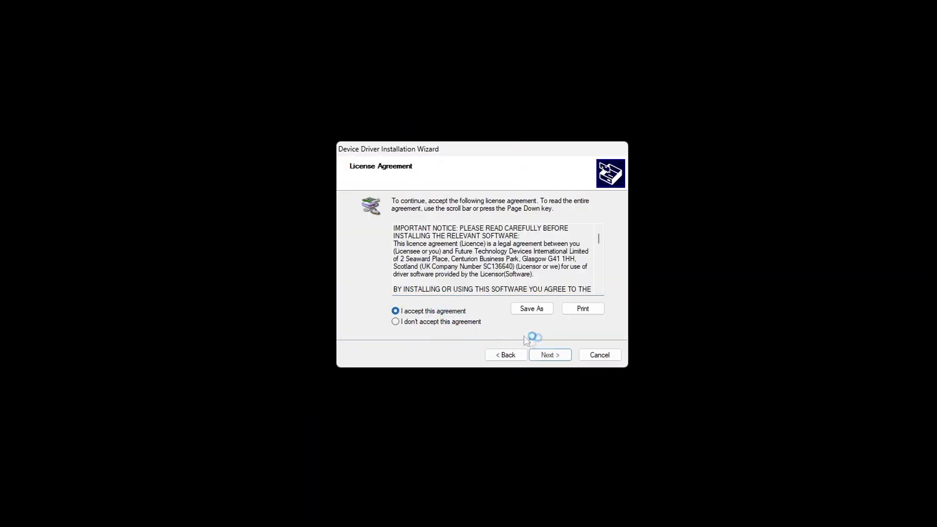
Accept the licence agreement and continue installing the FTDI CDM driver packages
click(550, 355)
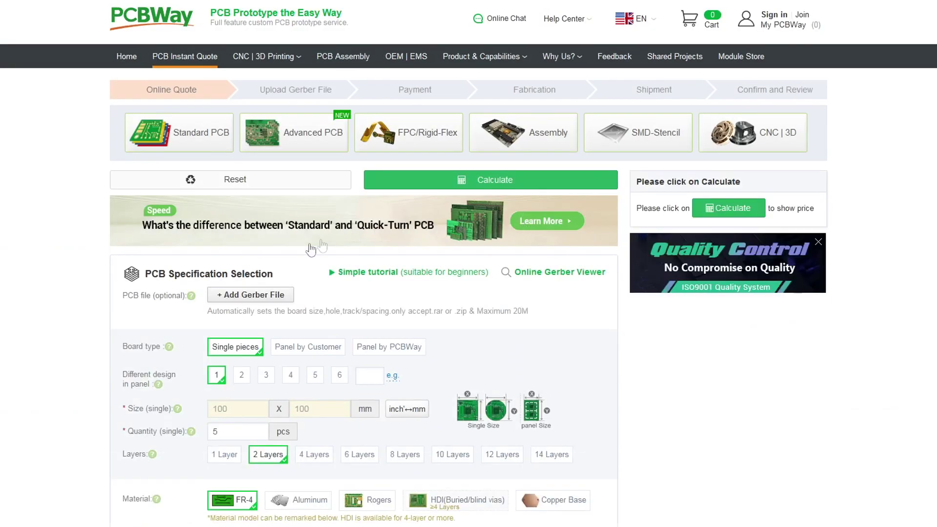
Add xFlasher-360-main.zip as the Gerber file for the PCBWay quote
click(246, 295)
double_click(69, 55)
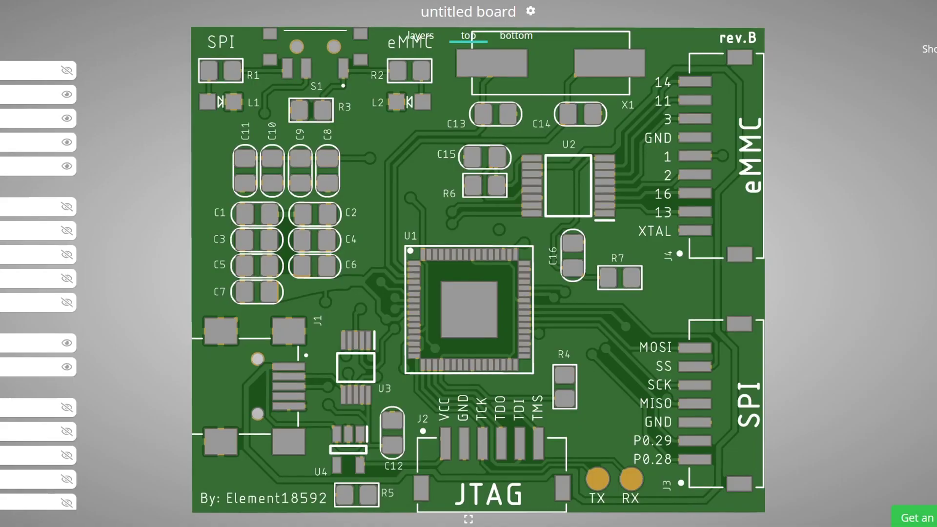
Zoom out the board render and show its bottom side with the XFLASHER 360 logo and QR code
scroll(467, 275, down, 3)
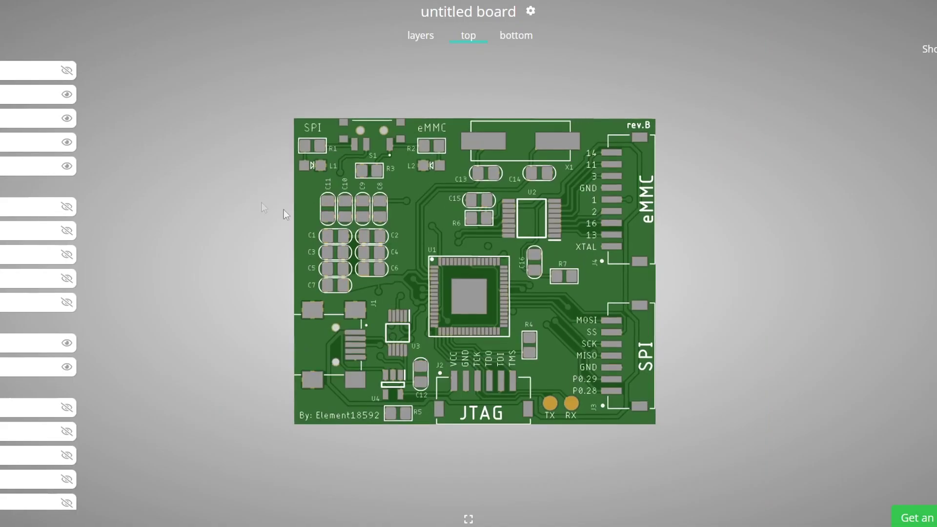
click(509, 47)
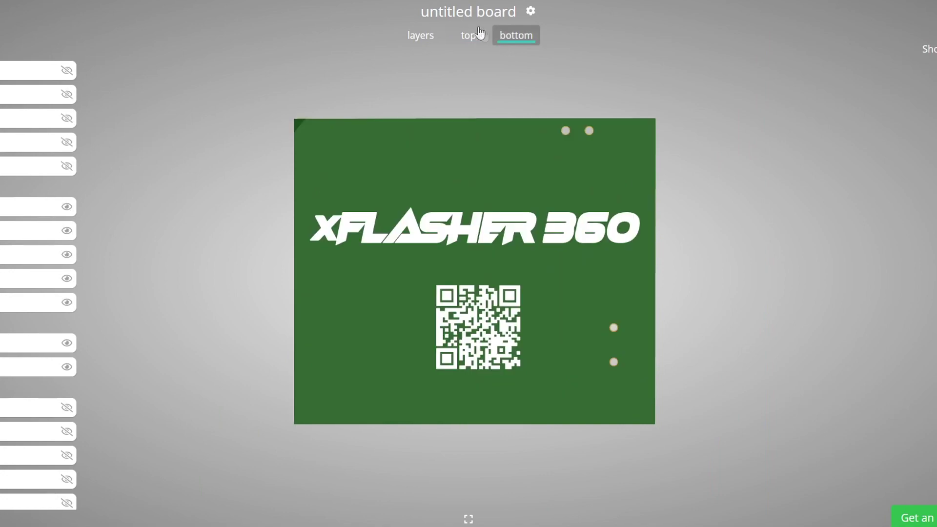